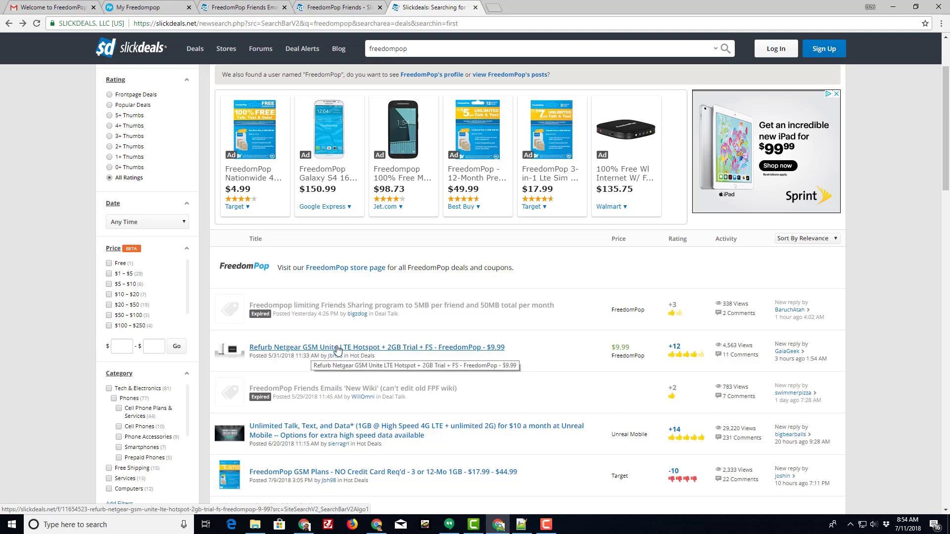
- Open the 'Welcome to FreedomPop!' email in the Gmail inbox
left_click(337, 350)
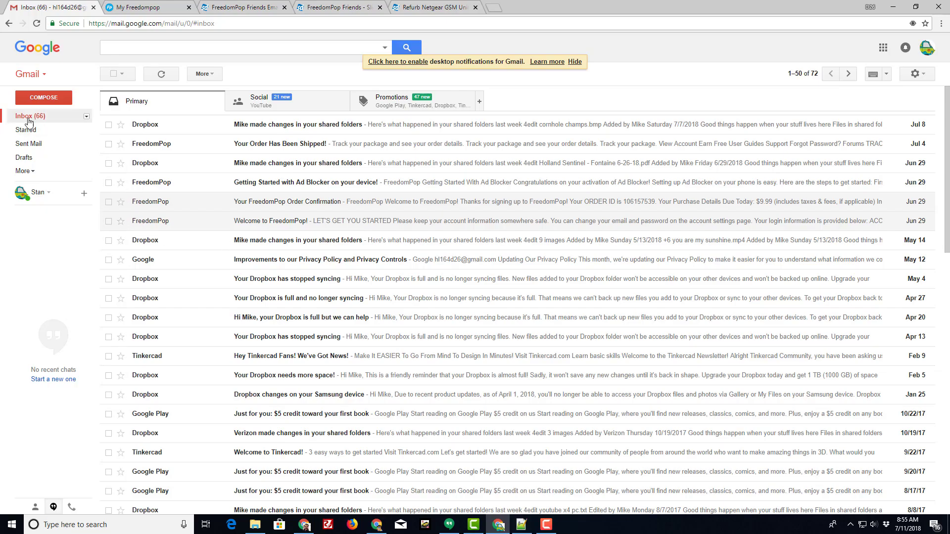
left_click(422, 224)
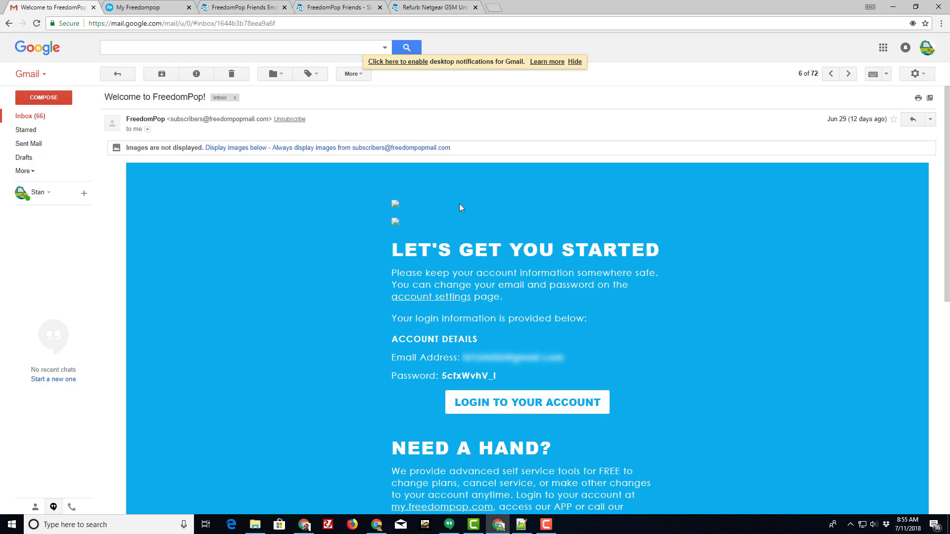
scroll(509, 254, "down", 1)
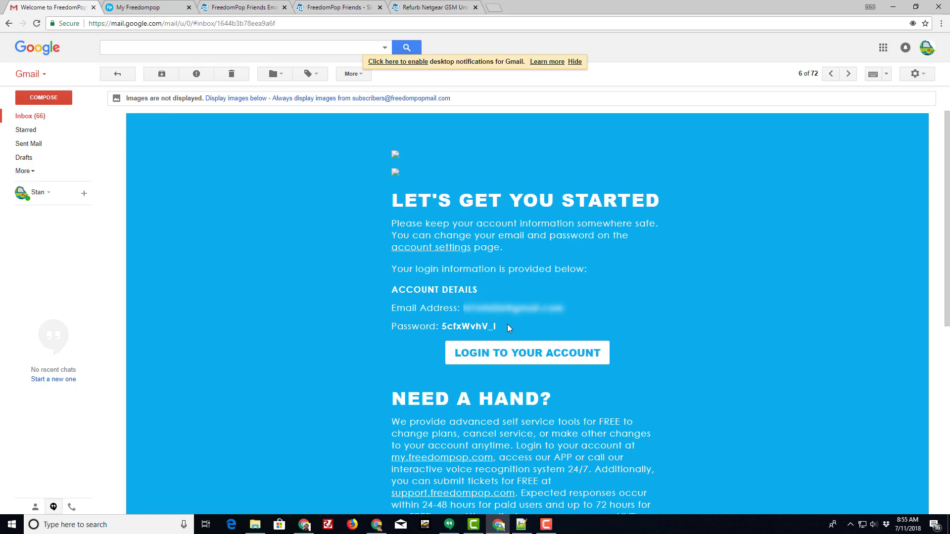
- Log in to FreedomPop and review the active services and Premium GSM 2GB plan details
left_click(526, 355)
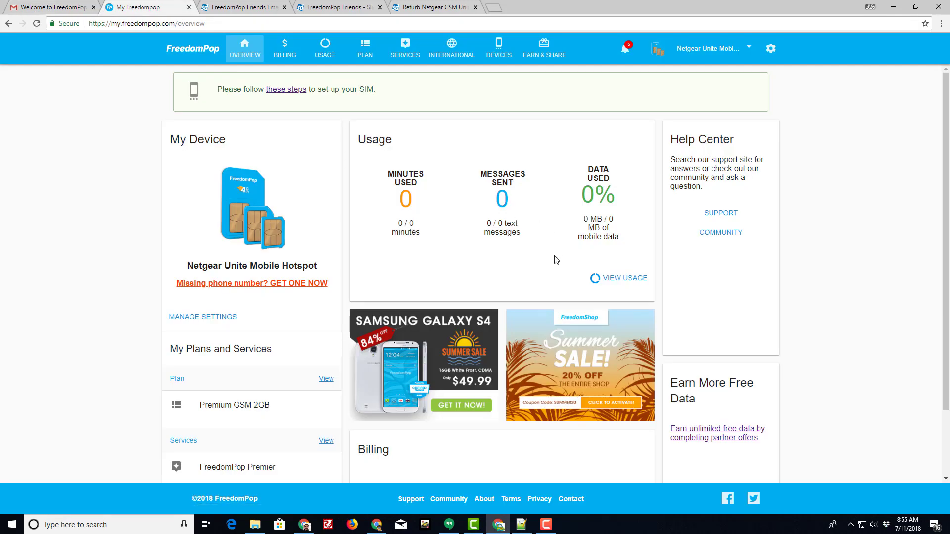
scroll(534, 245, "down", 2)
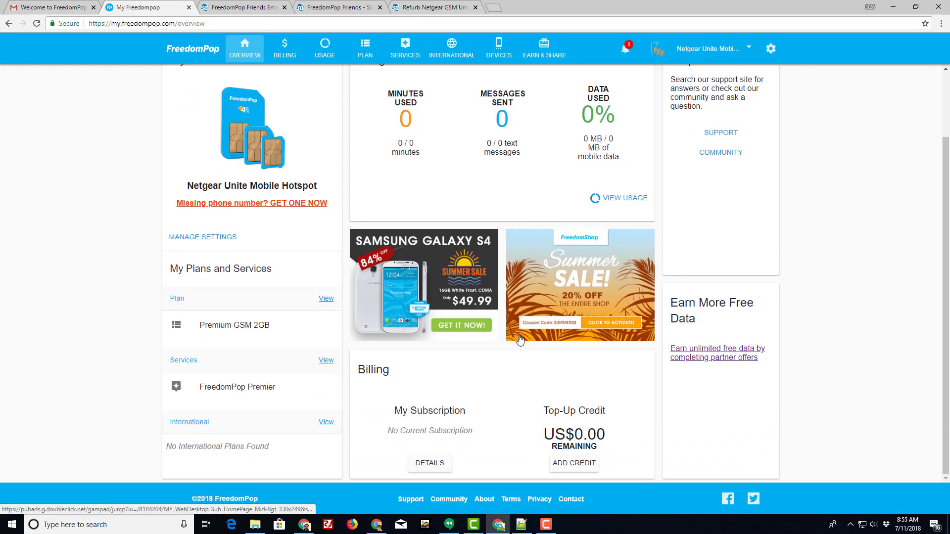
scroll(418, 387, "up", 2)
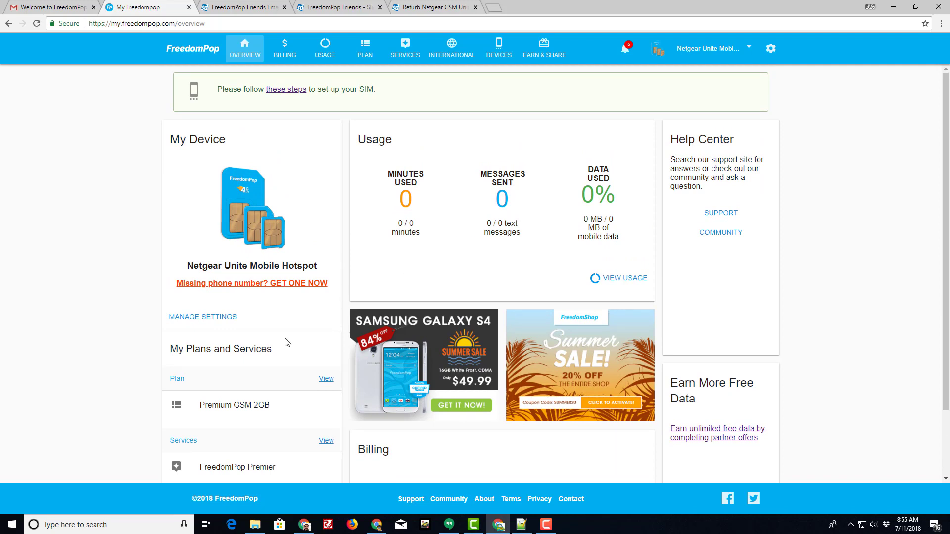
scroll(286, 342, "down", 2)
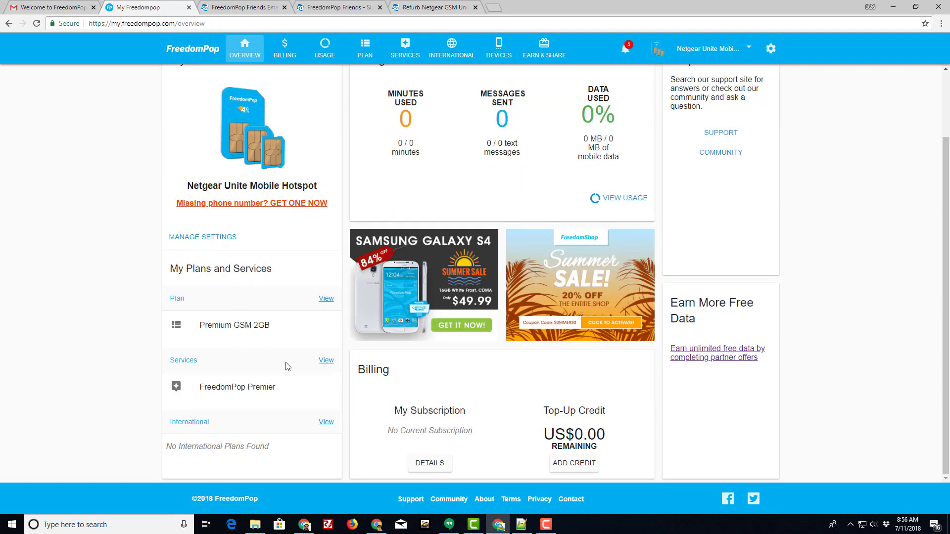
left_click(324, 361)
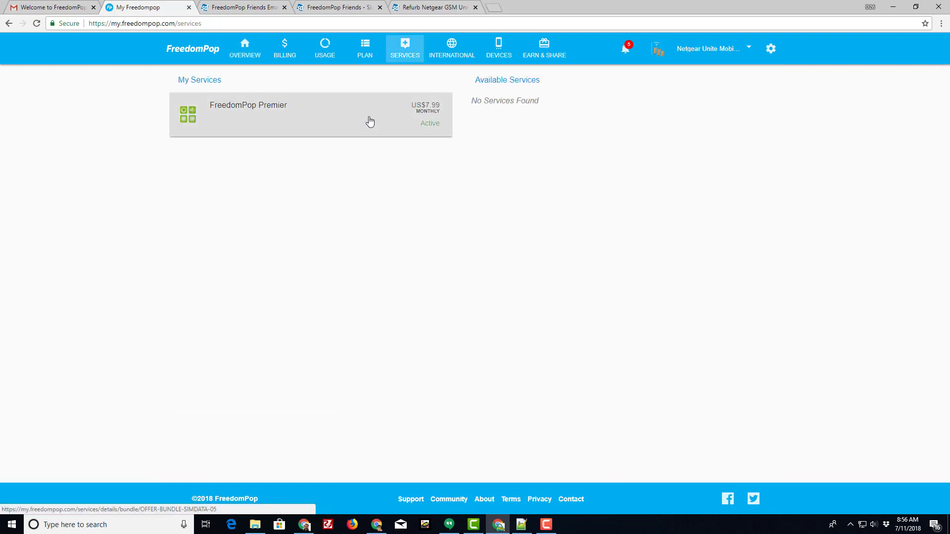
left_click(245, 51)
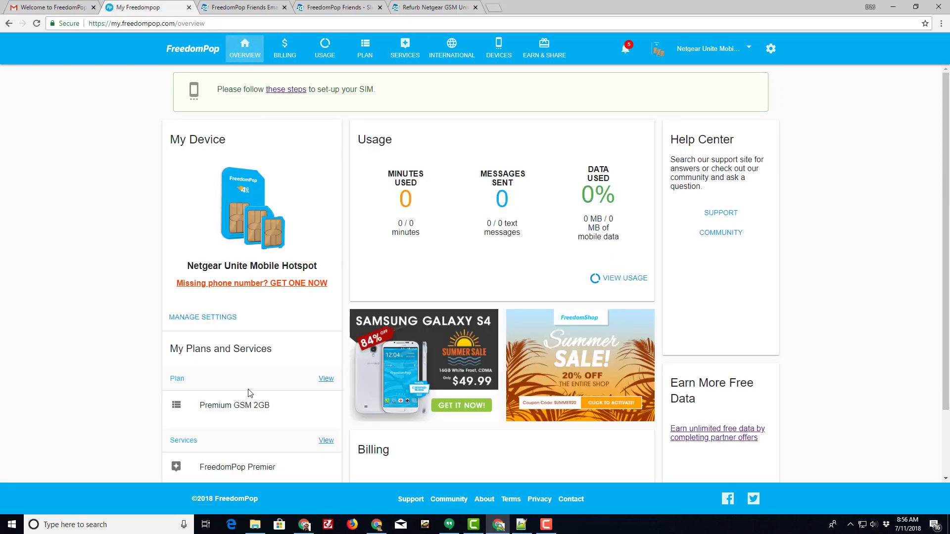
scroll(248, 393, "down", 2)
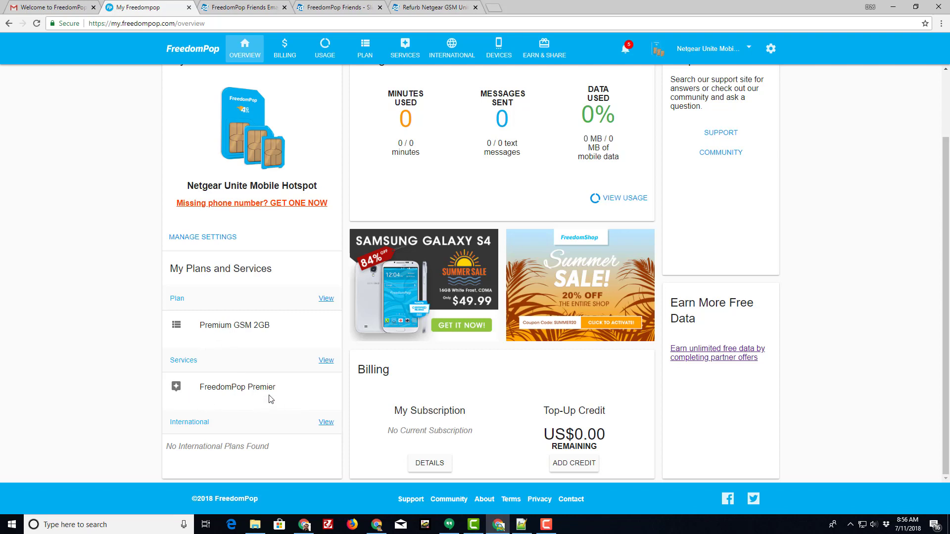
left_click(326, 298)
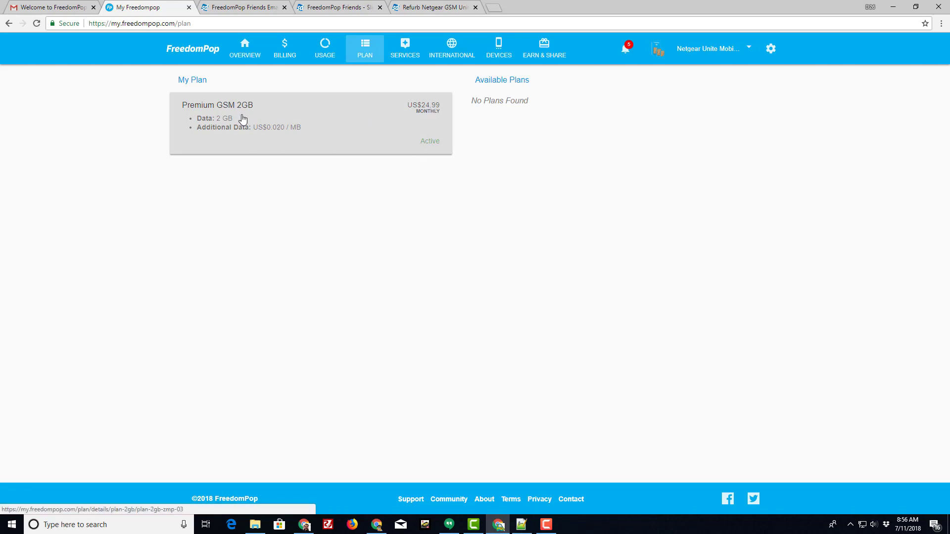
left_click(226, 117)
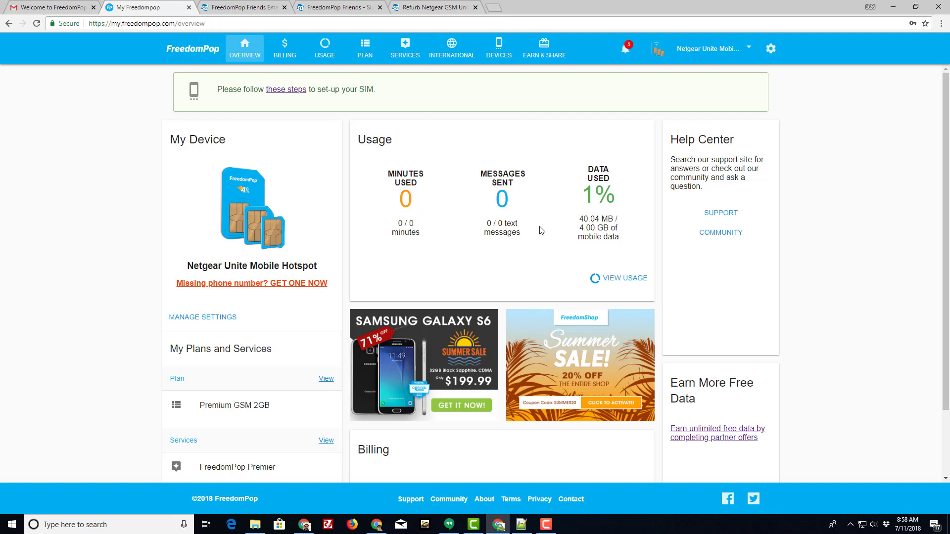
scroll(472, 306, "down", 2)
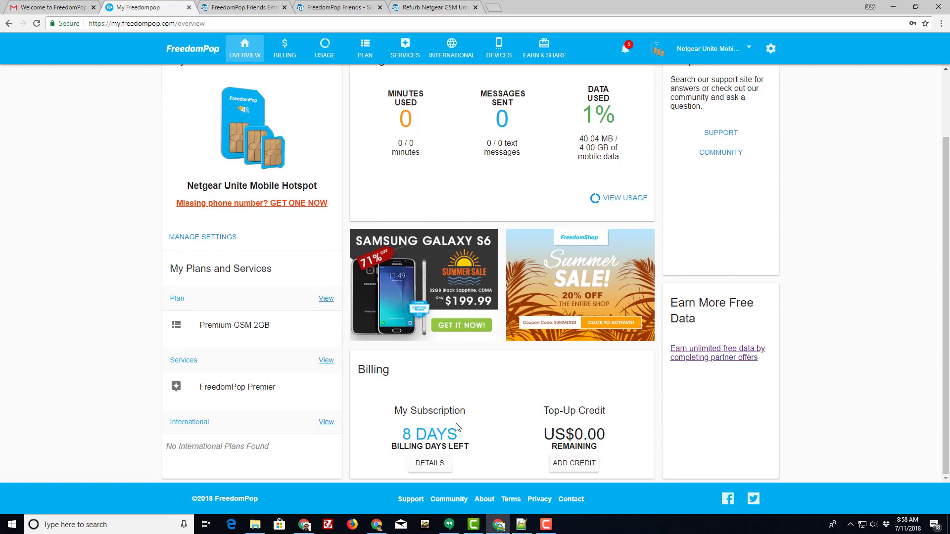
scroll(296, 119, "up", 2)
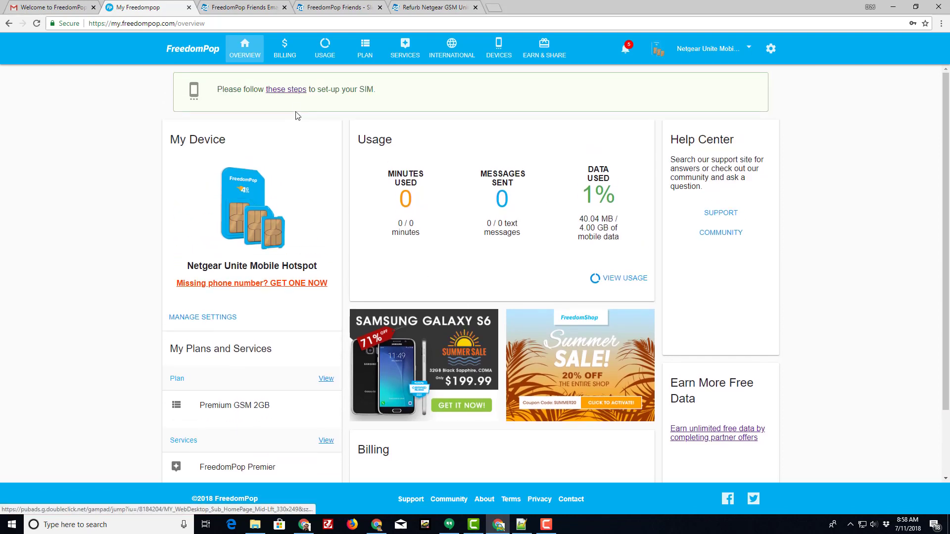
scroll(364, 384, "down", 2)
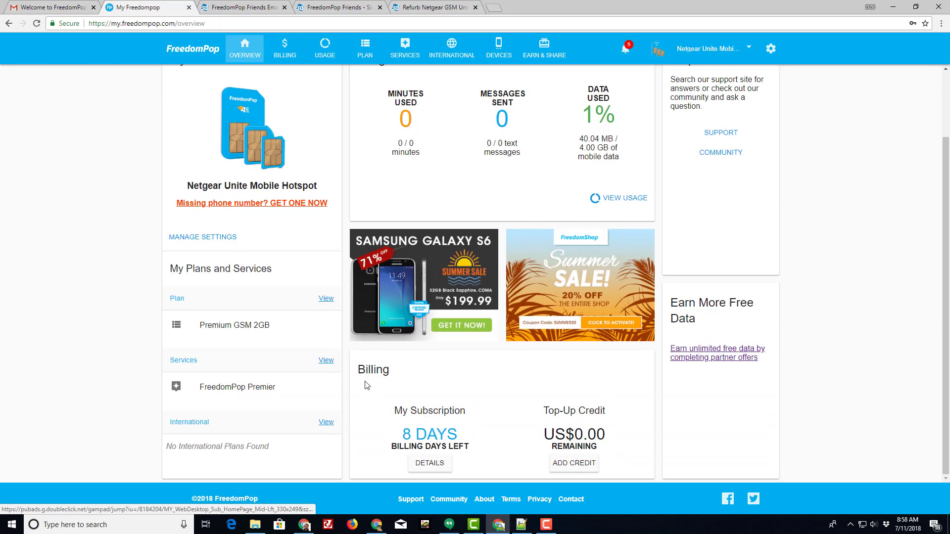
scroll(349, 356, "up", 2)
scroll(247, 407, "down", 2)
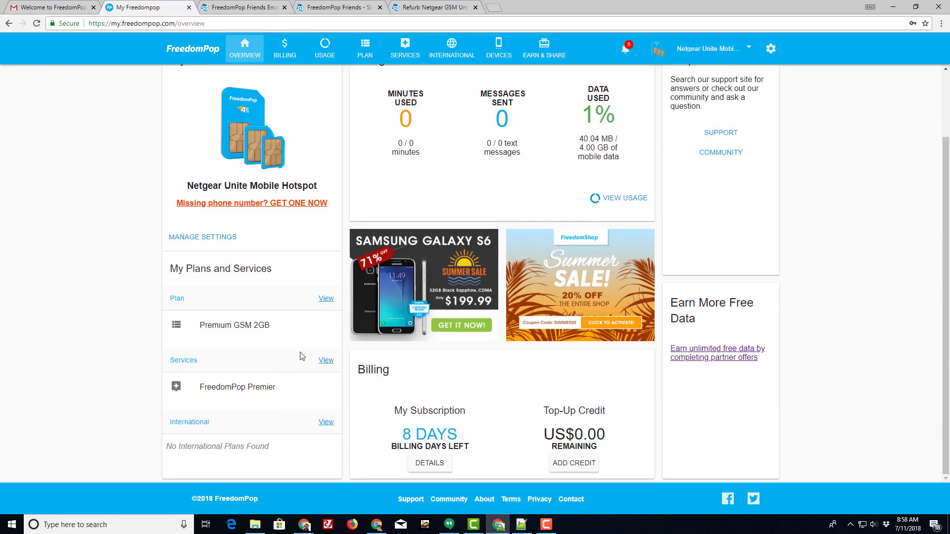
scroll(277, 329, "up", 2)
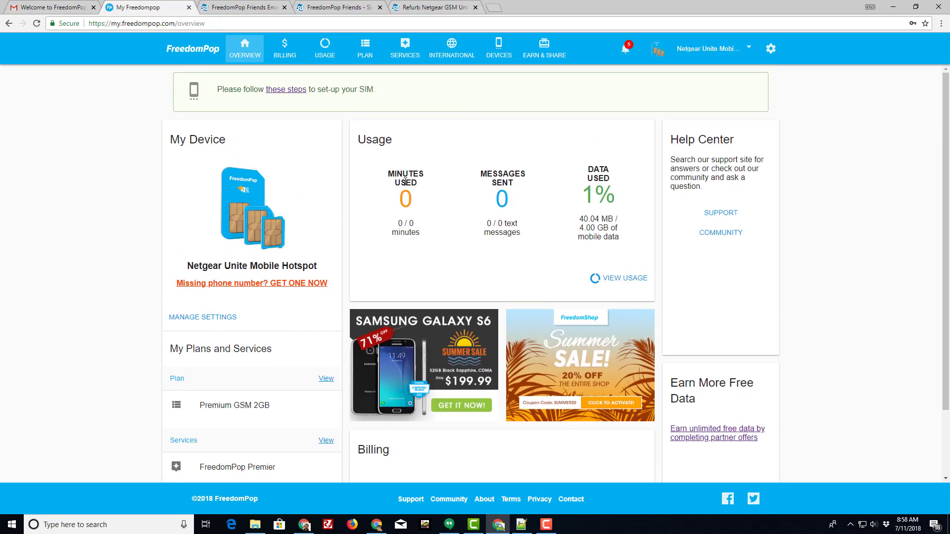
- Open the Premium GSM 2GB plan card from the PLAN tab and start its downgrade
left_click(367, 51)
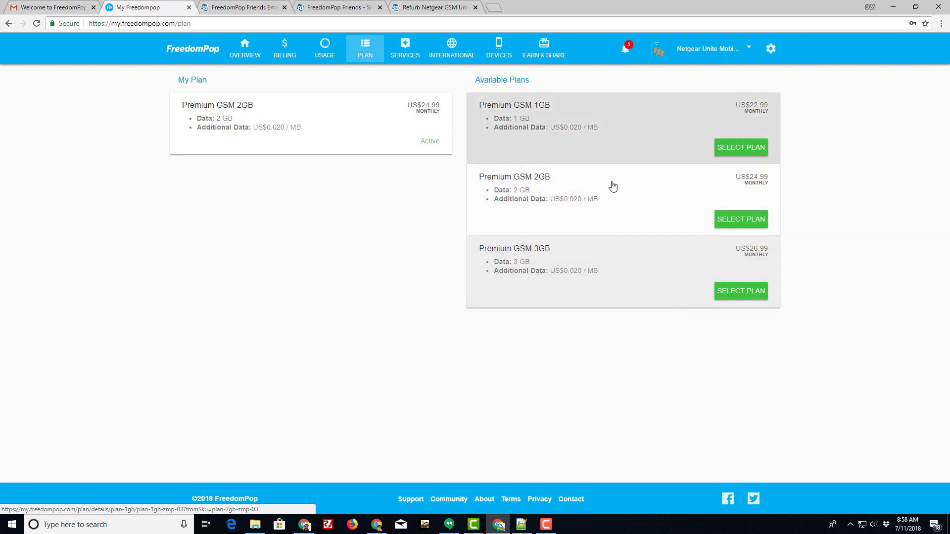
left_click(392, 141)
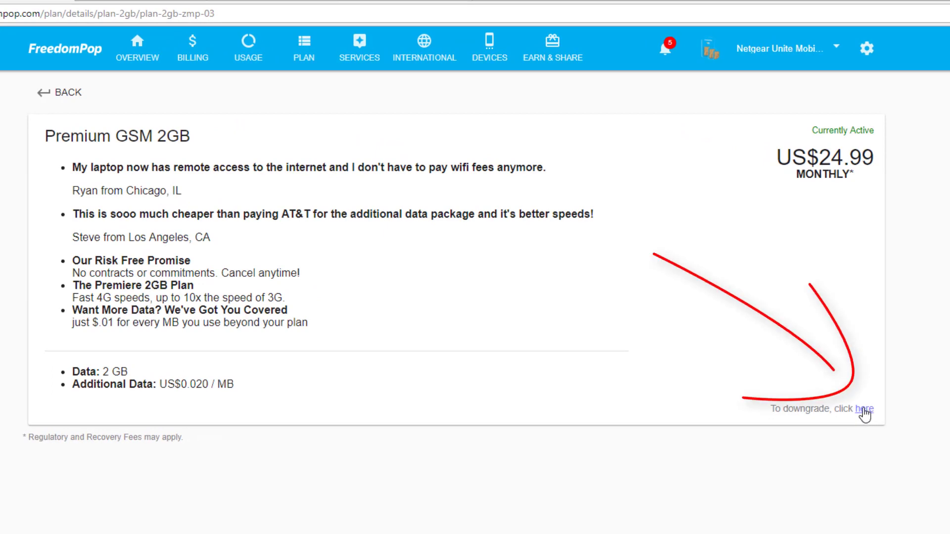
left_click(863, 409)
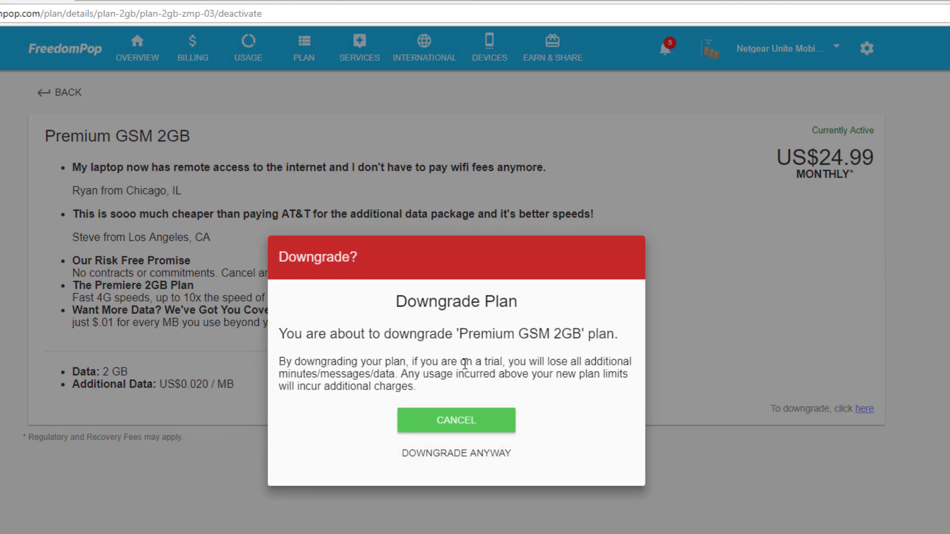
- Downgrade to Basic GSM 200, declining the double data offer and confirming with the password
left_click(456, 454)
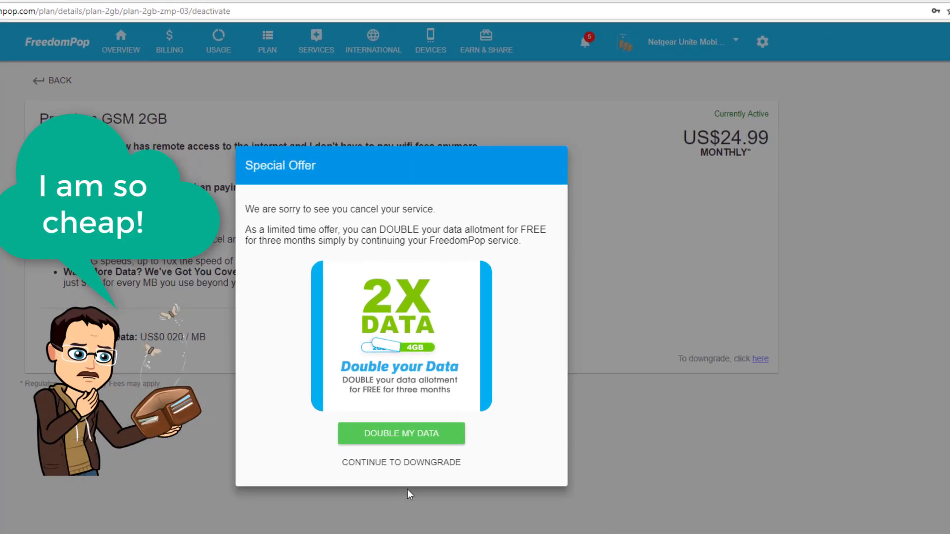
left_click(407, 465)
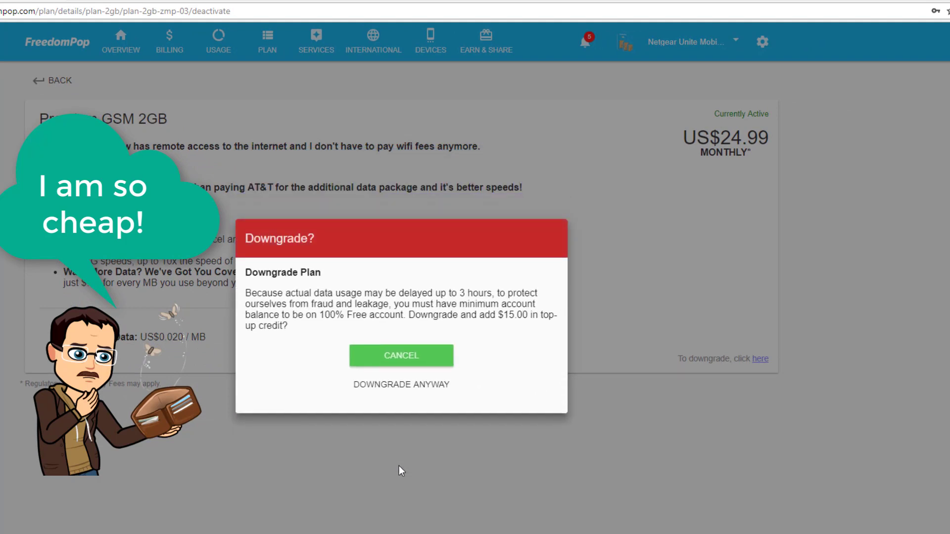
left_click(420, 397)
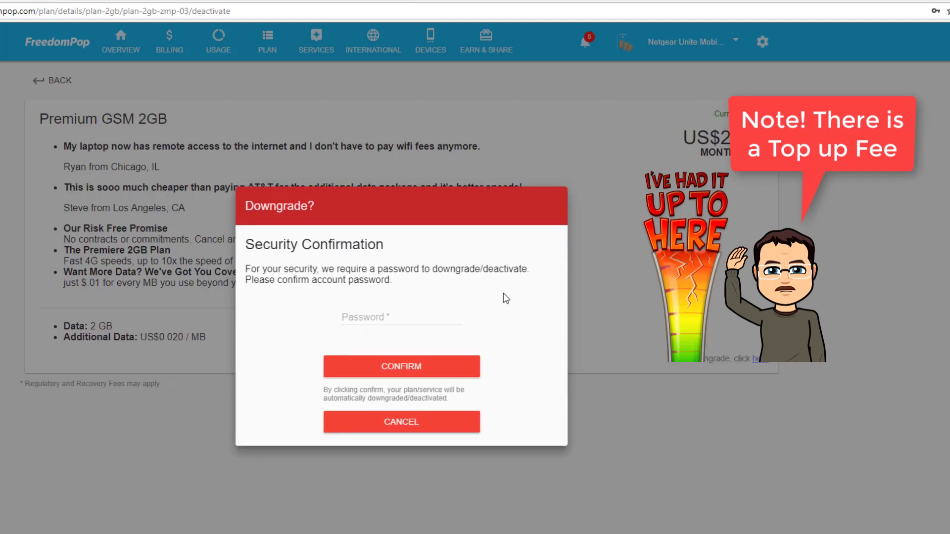
left_click(382, 318)
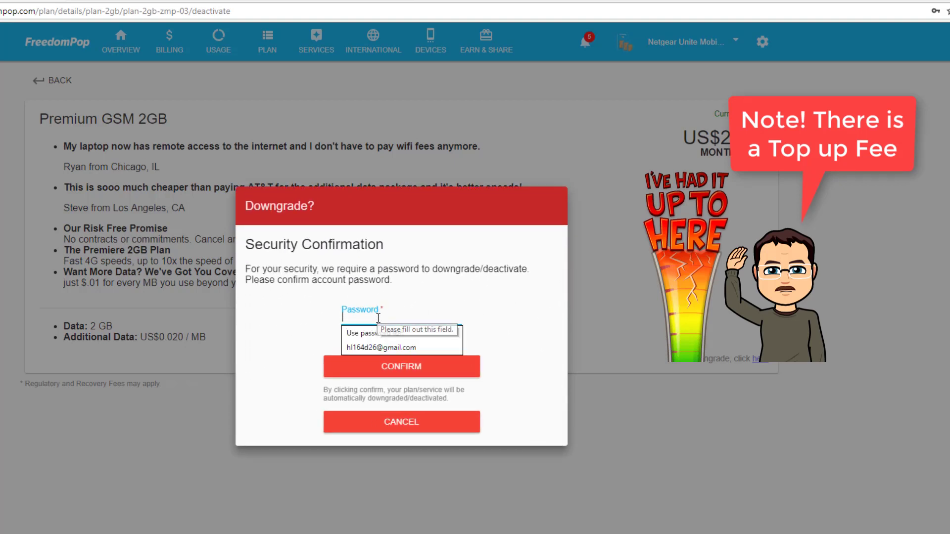
type("•")
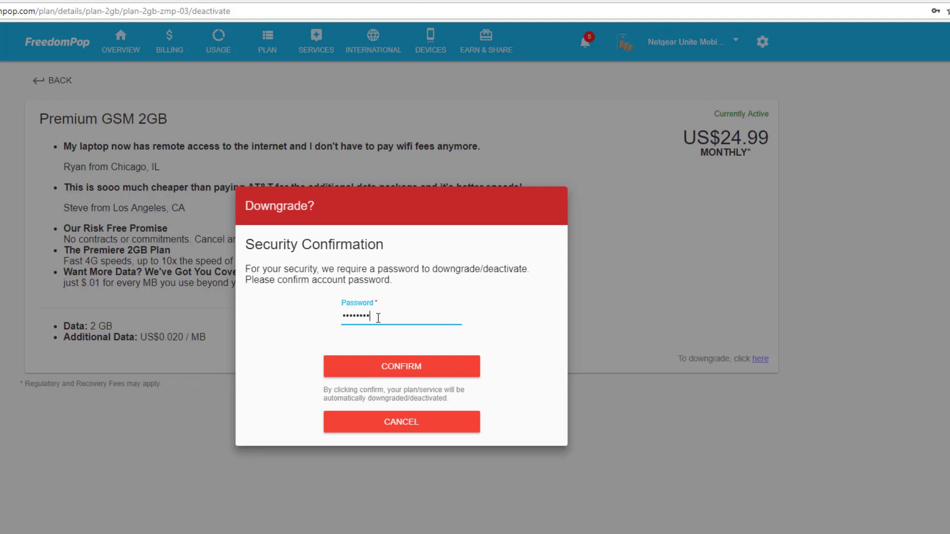
left_click(400, 368)
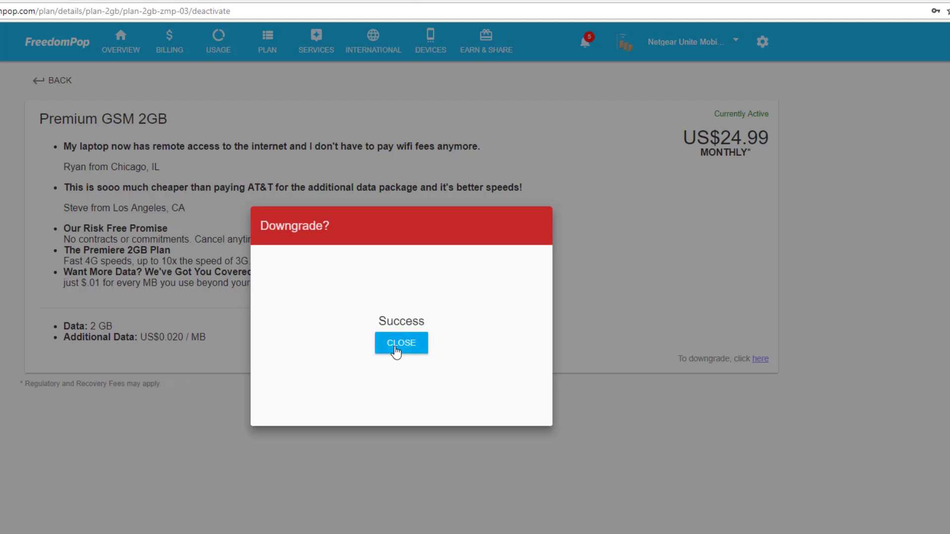
left_click(407, 349)
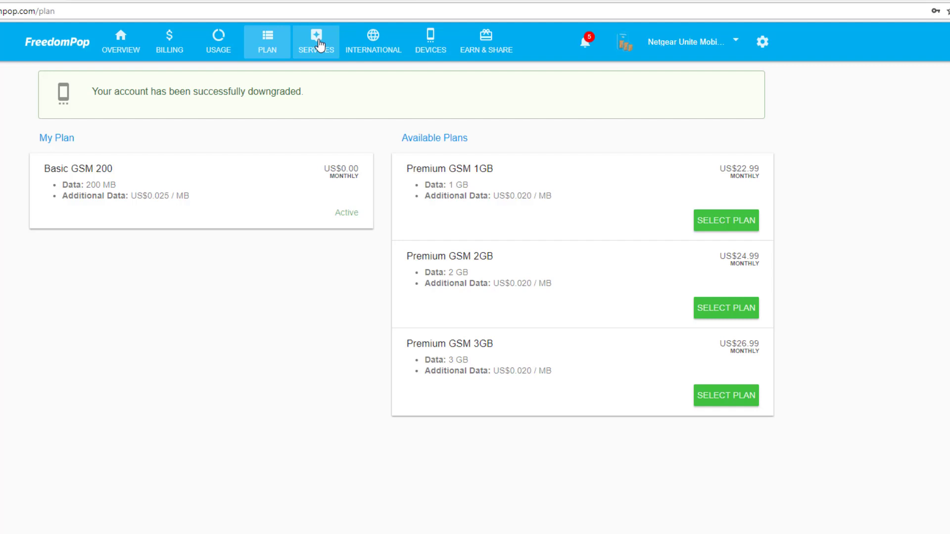
- Deactivate FreedomPop Premier from My Services, giving up rollover data and confirming with the password
left_click(319, 45)
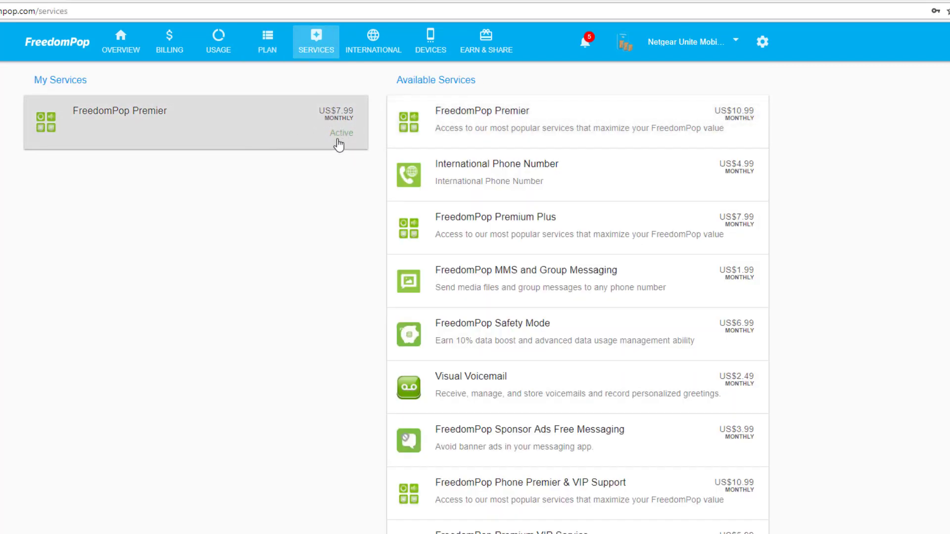
scroll(415, 251, "down", 3)
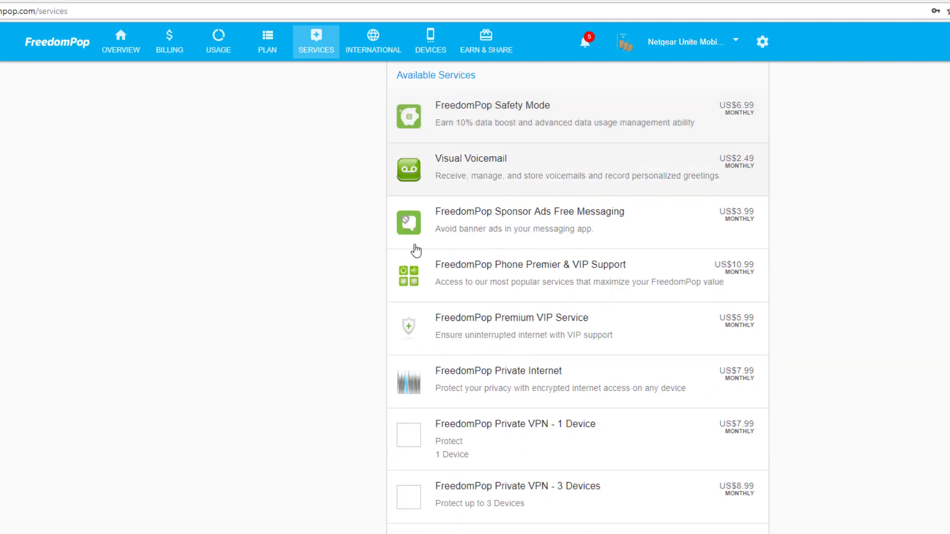
scroll(445, 297, "down", 1)
scroll(455, 335, "up", 4)
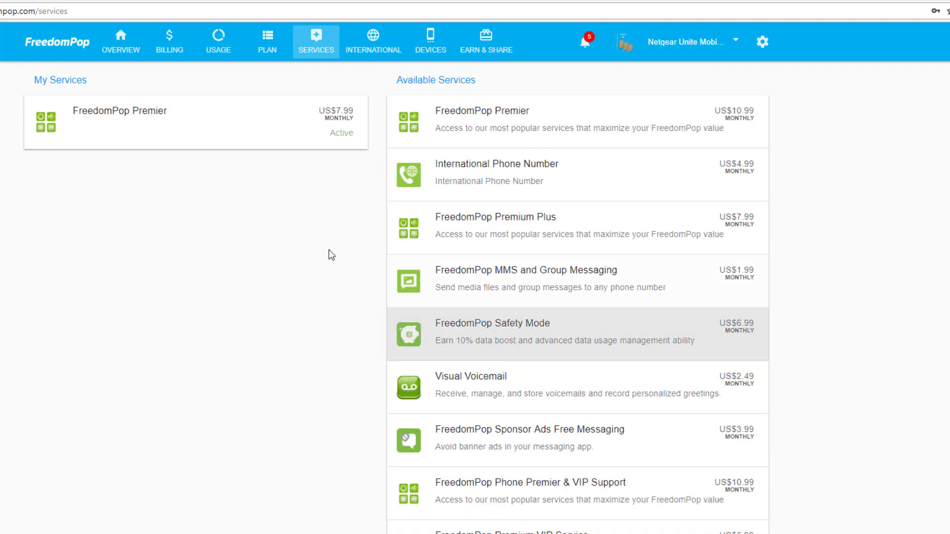
left_click(218, 144)
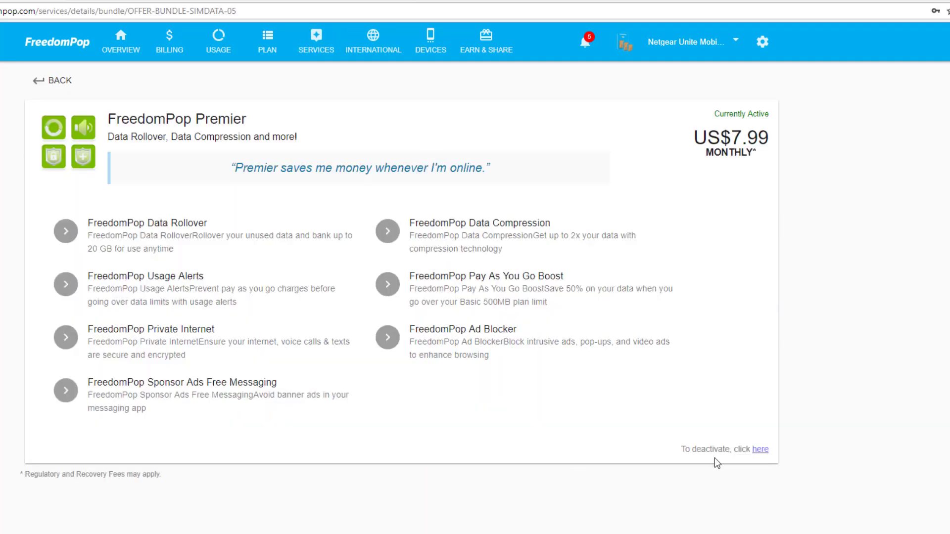
left_click(759, 450)
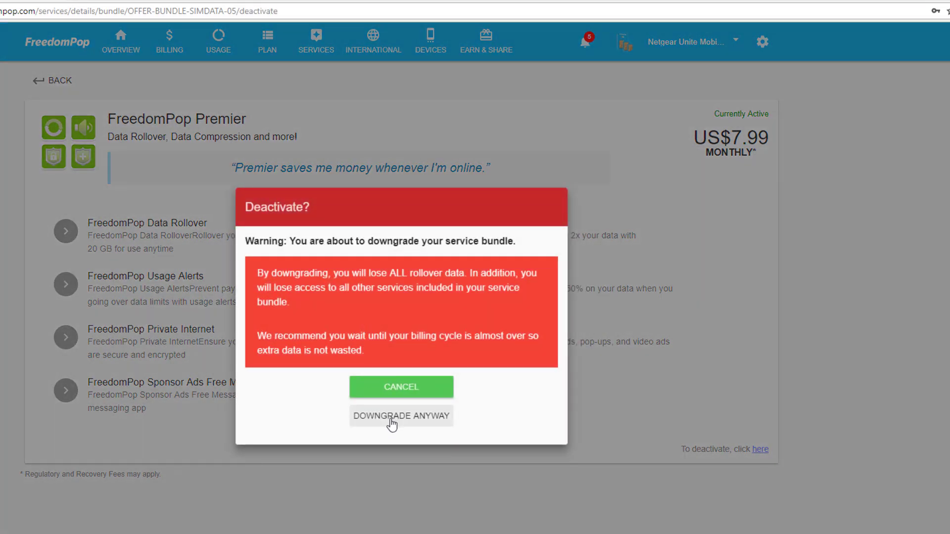
left_click(391, 421)
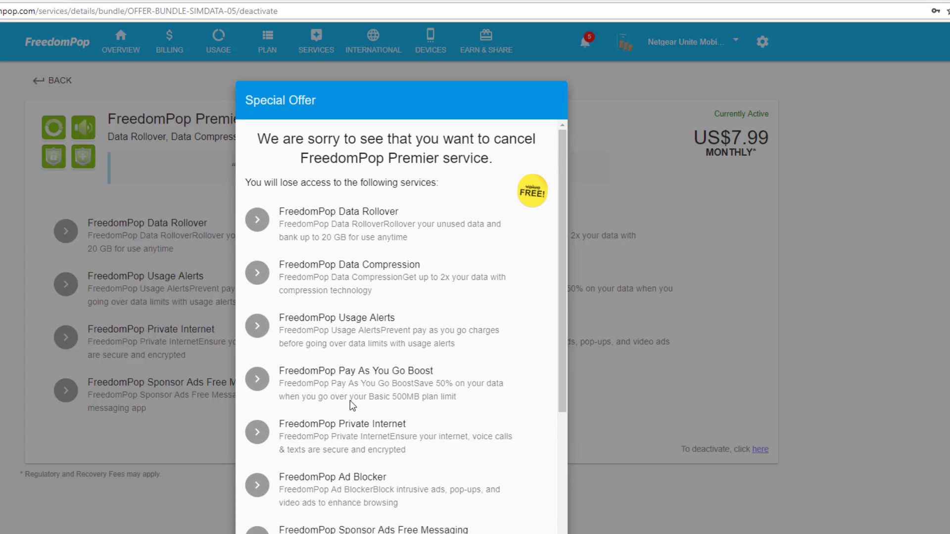
scroll(430, 296, "down", 5)
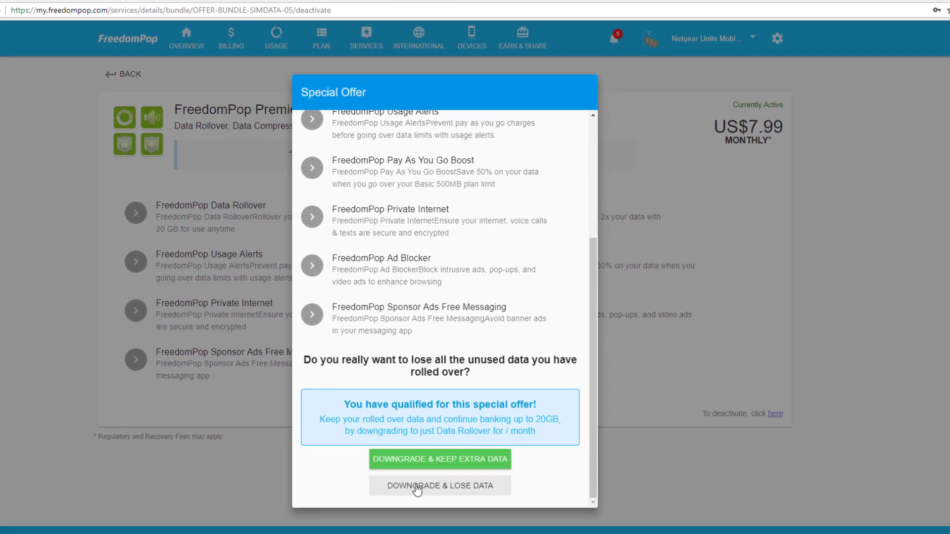
left_click(424, 488)
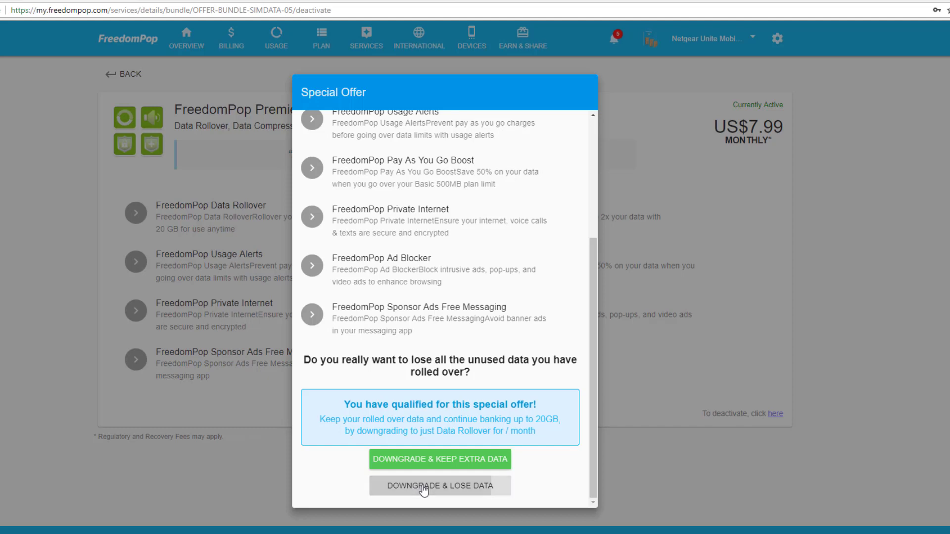
left_click(428, 289)
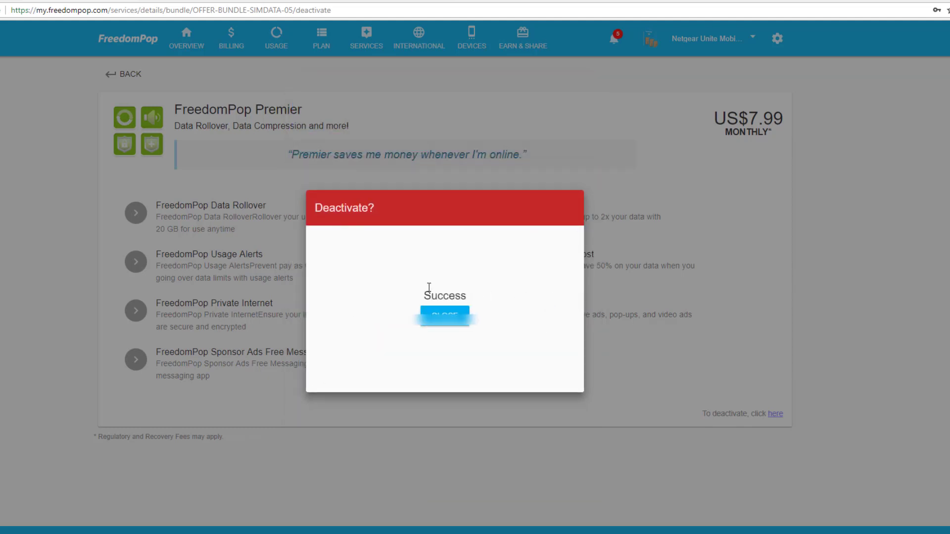
left_click(445, 321)
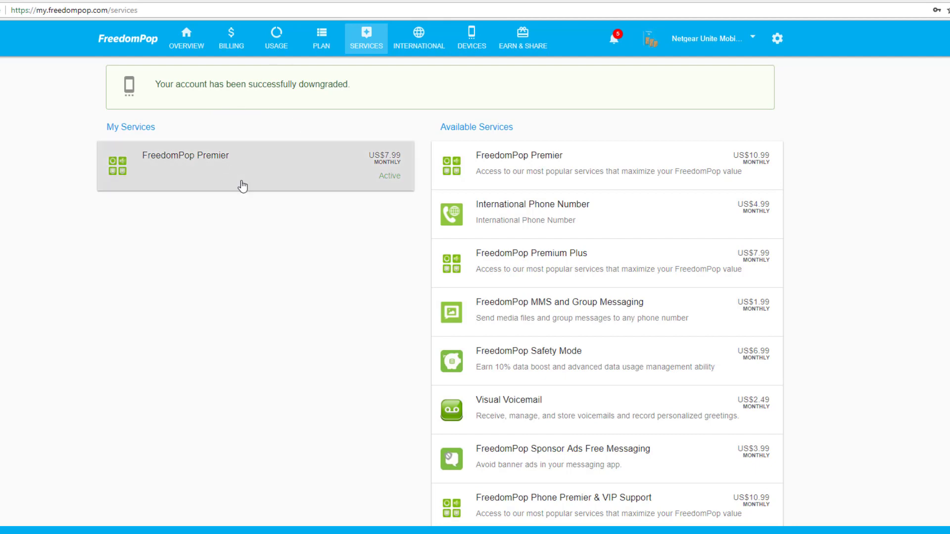
scroll(291, 248, "down", 3)
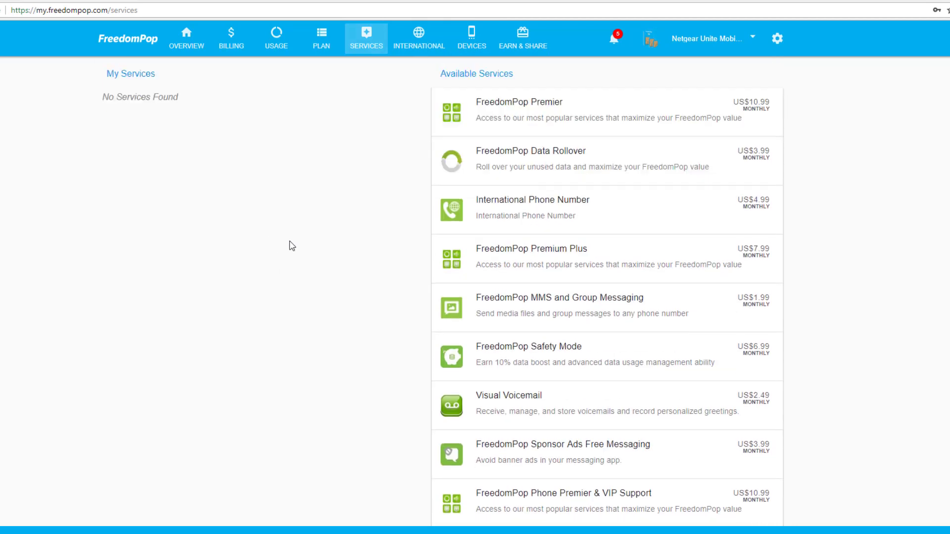
- Verify the overview shows no services and the plan page lists Basic GSM 200 at $0
left_click(185, 46)
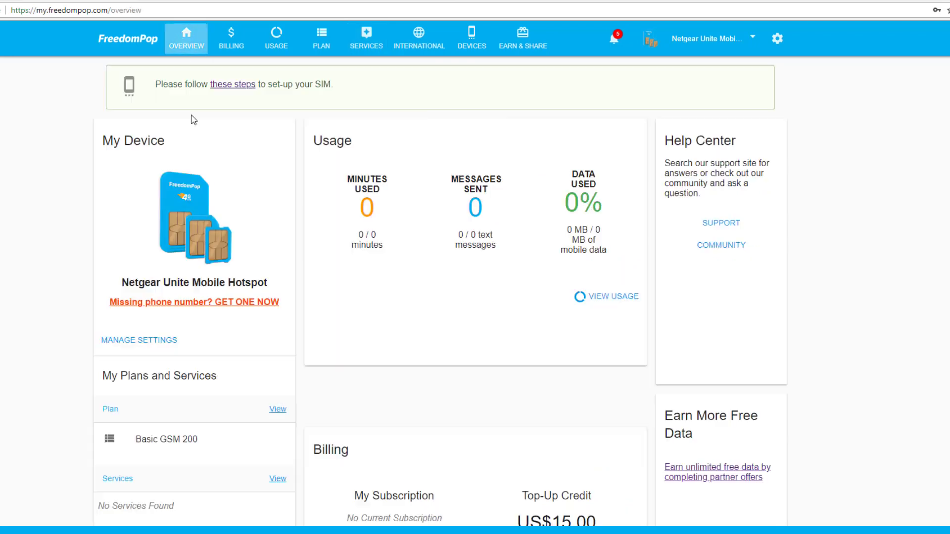
scroll(187, 371, "down", 1)
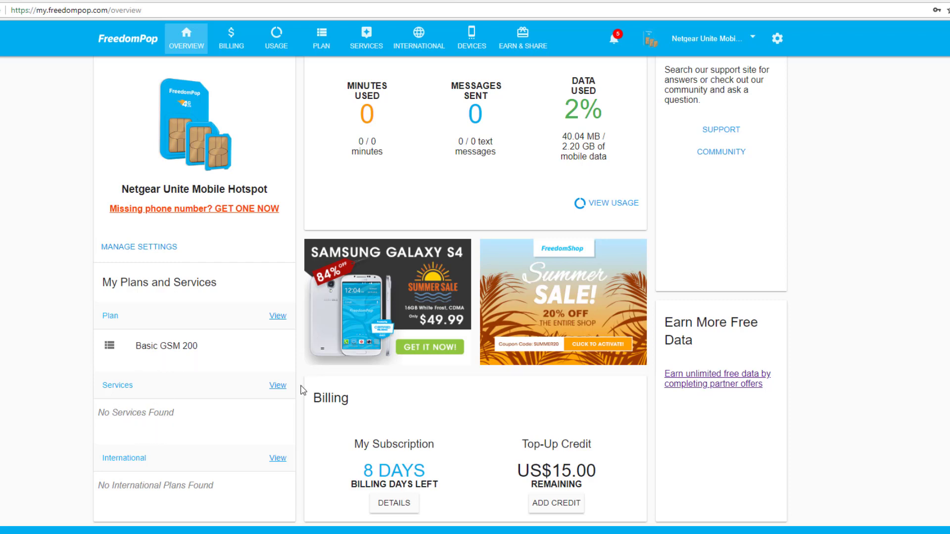
scroll(459, 337, "up", 2)
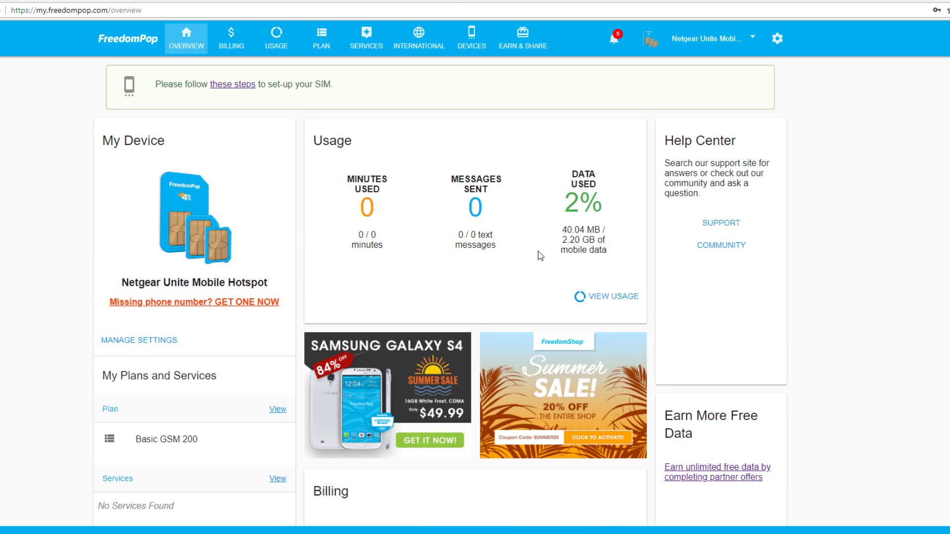
left_click(277, 409)
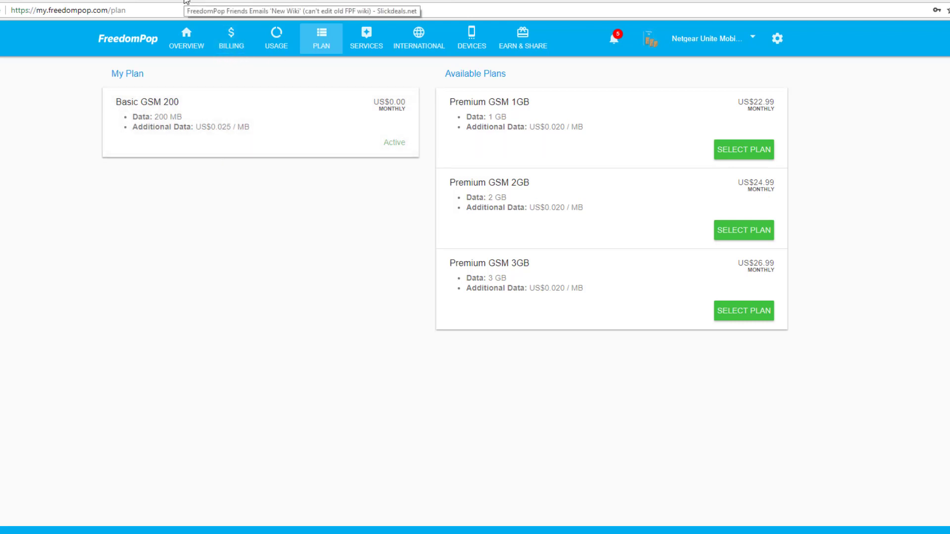
- Search Slickdeals for 'freedompop friends' and open the FreedomPop Friends thread
left_click(185, 1)
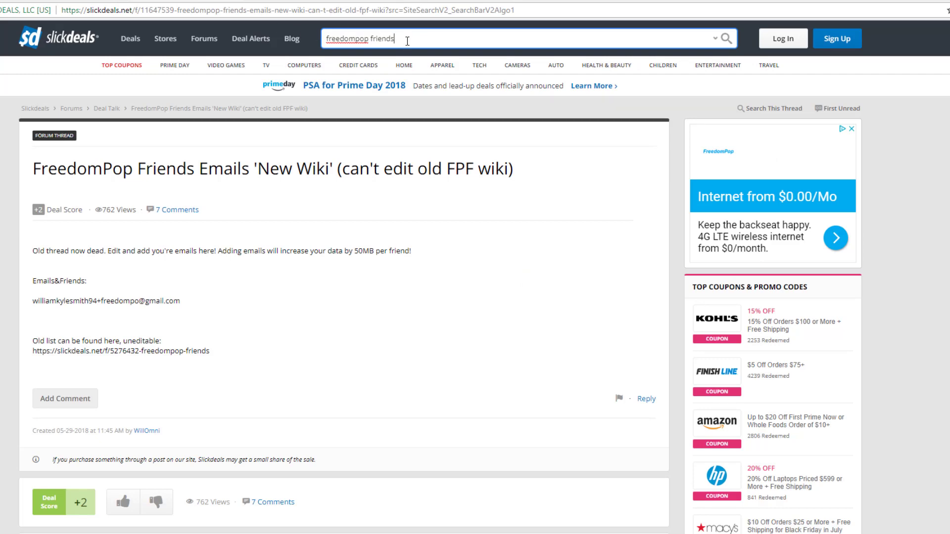
key("Return")
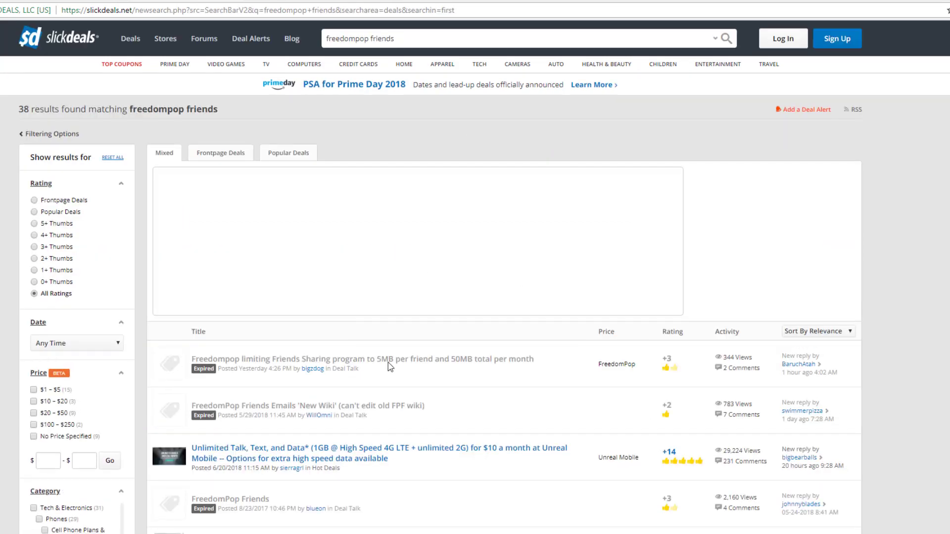
scroll(283, 309, "down", 2)
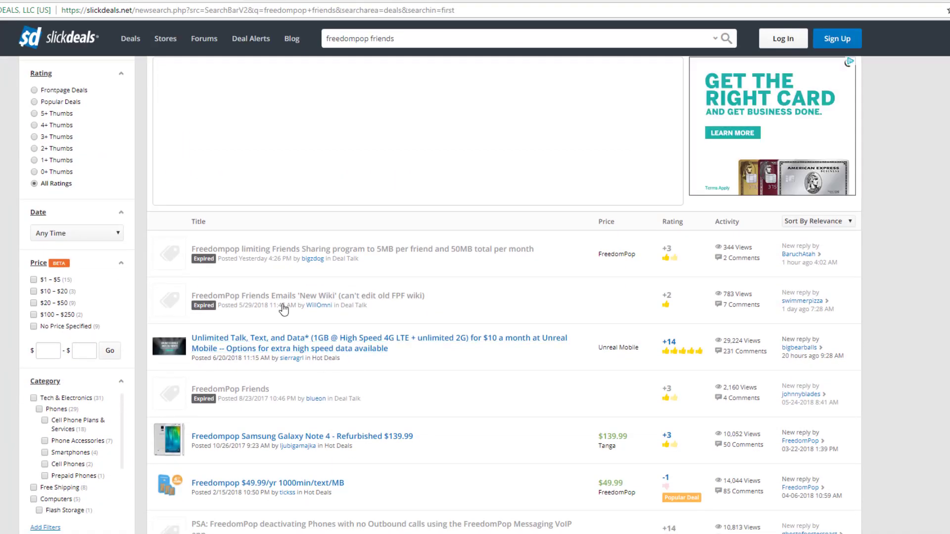
left_click(253, 391)
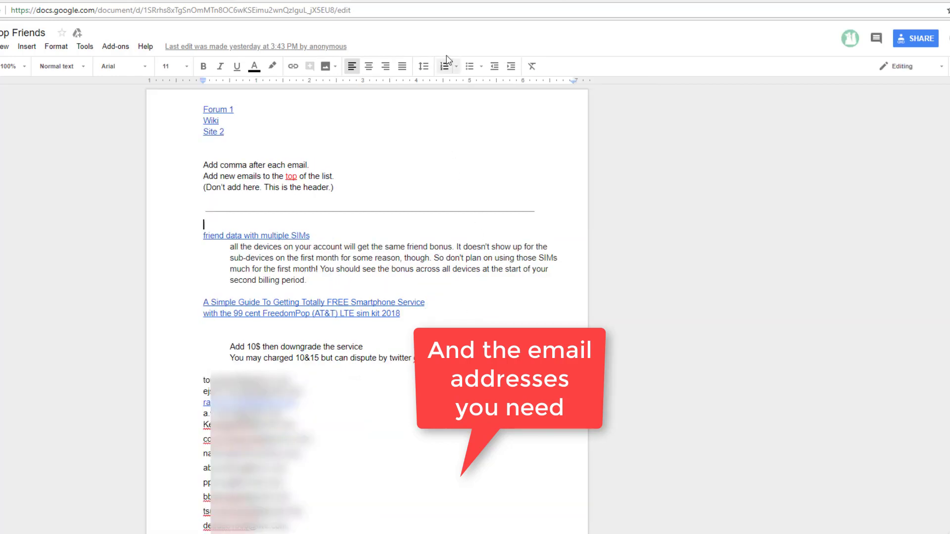
- Copy the email address list from the linked Google Doc, then return to FreedomPop's invite page
left_click_drag(203, 377, 308, 519)
right_click(251, 372)
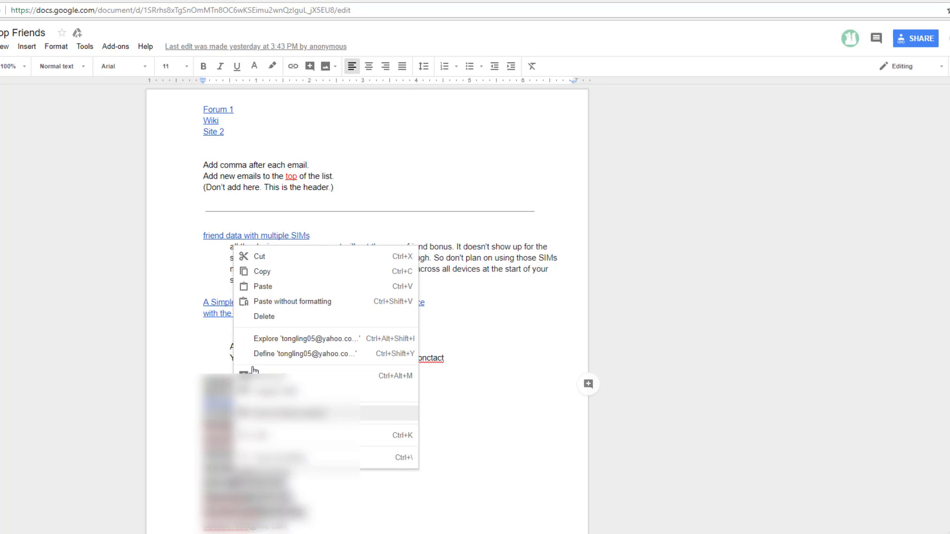
left_click(258, 273)
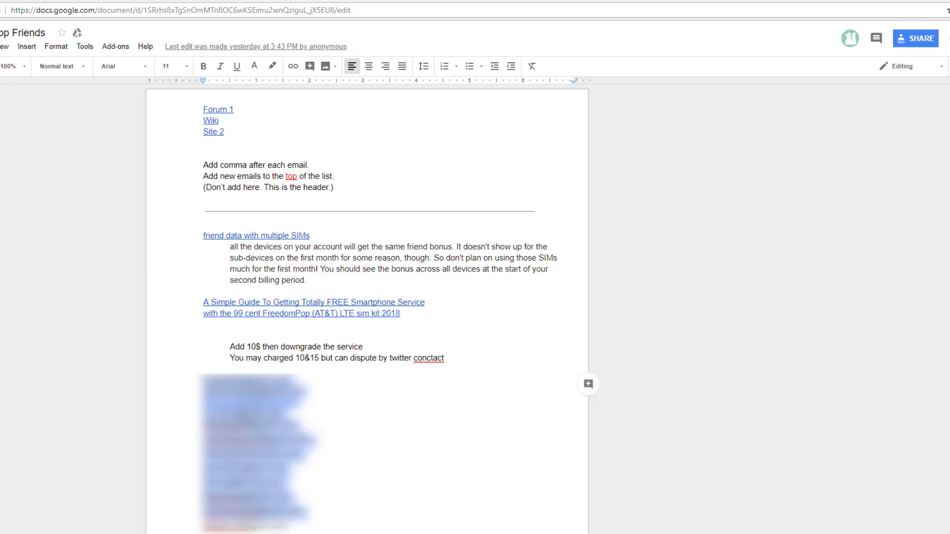
key("ctrl+Tab")
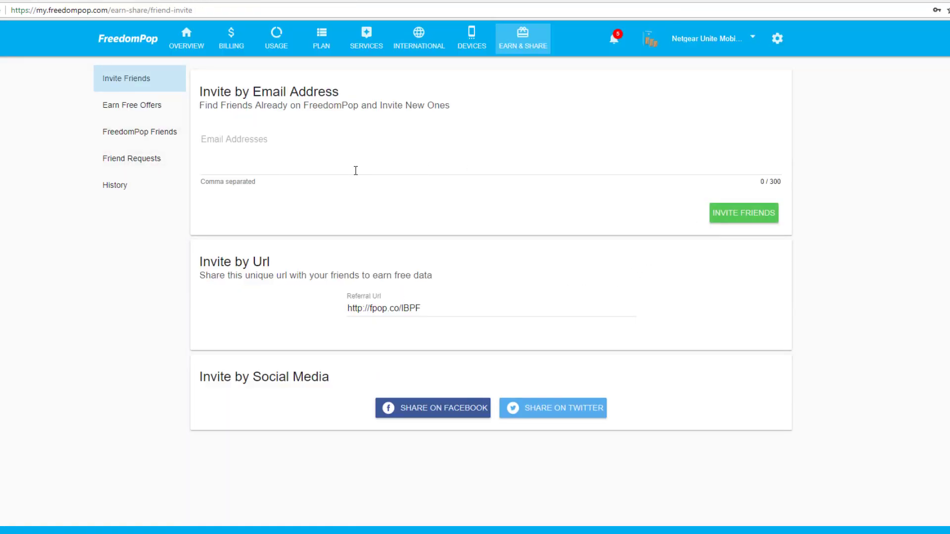
- Paste the copied email list into the Email Addresses field and send the invitations
left_click(355, 170)
right_click(355, 173)
left_click(382, 237)
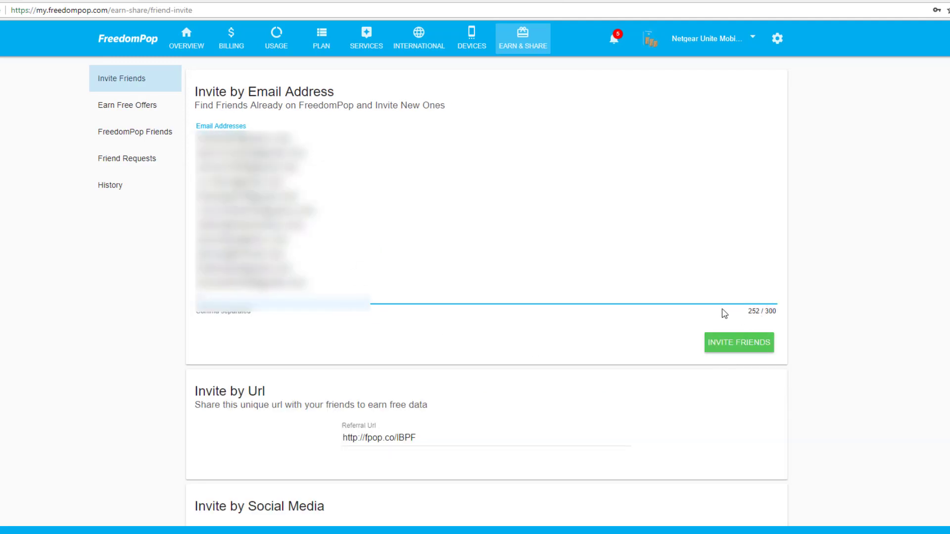
left_click(311, 285)
left_click(721, 349)
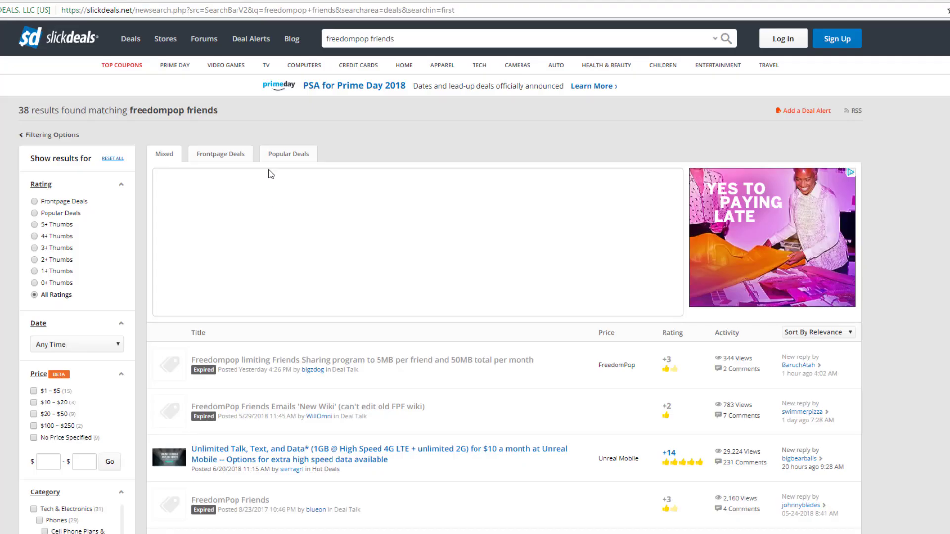
scroll(362, 512, "down", 2)
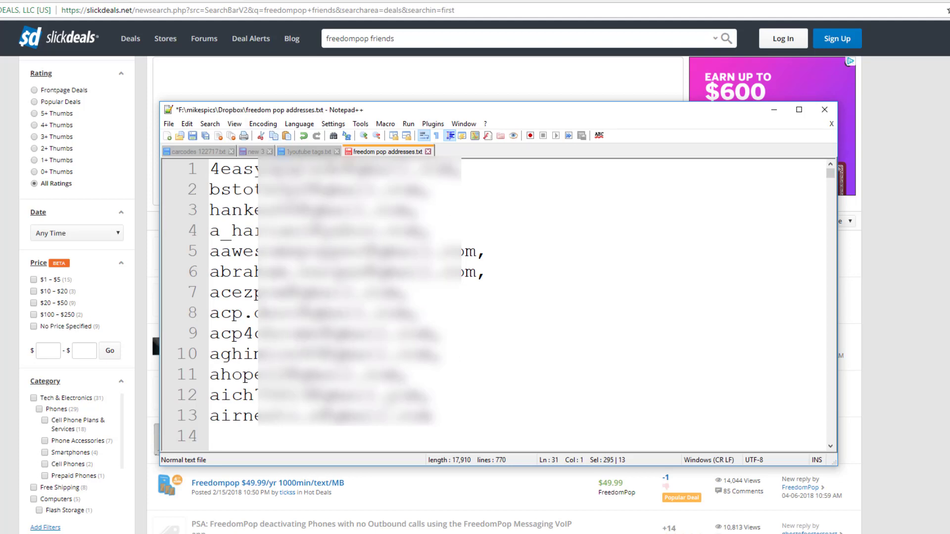
- Select the thirteen address lines in 'freedom pop addresses.txt'
key("shift+Up")
key("shift+Up")
key("shift+Up")
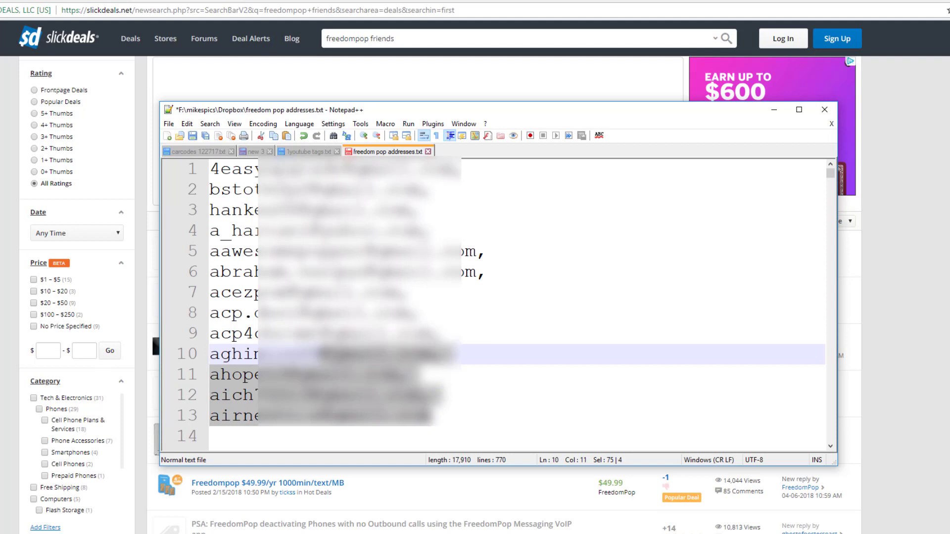
key("shift+Up")
key("shift+Up")
key("shift+Up")
key("shift+Up")
key("shift+Up")
key("shift+Up")
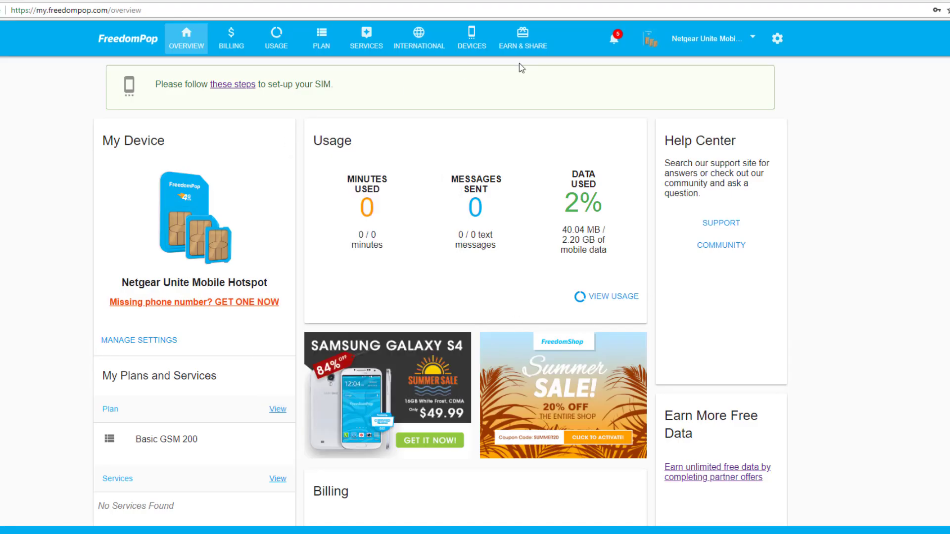
left_click(522, 40)
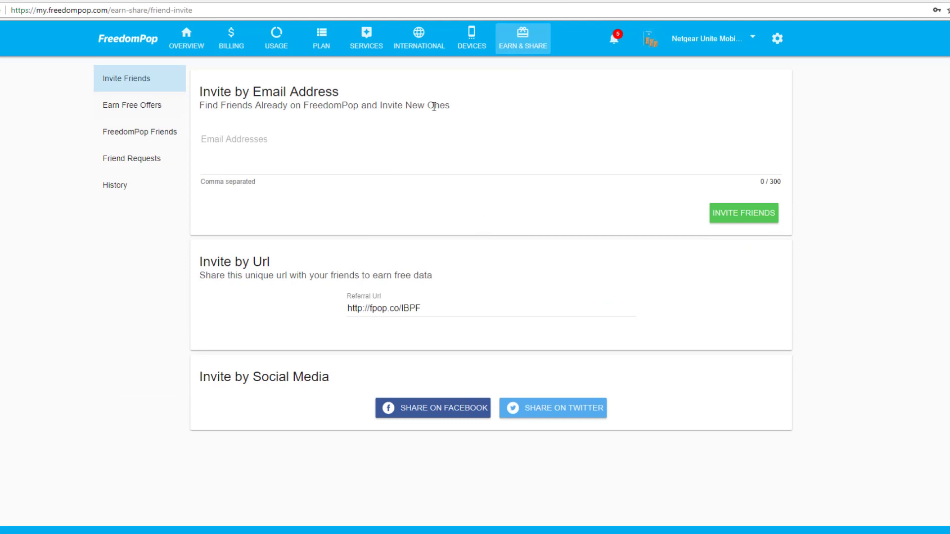
left_click(187, 41)
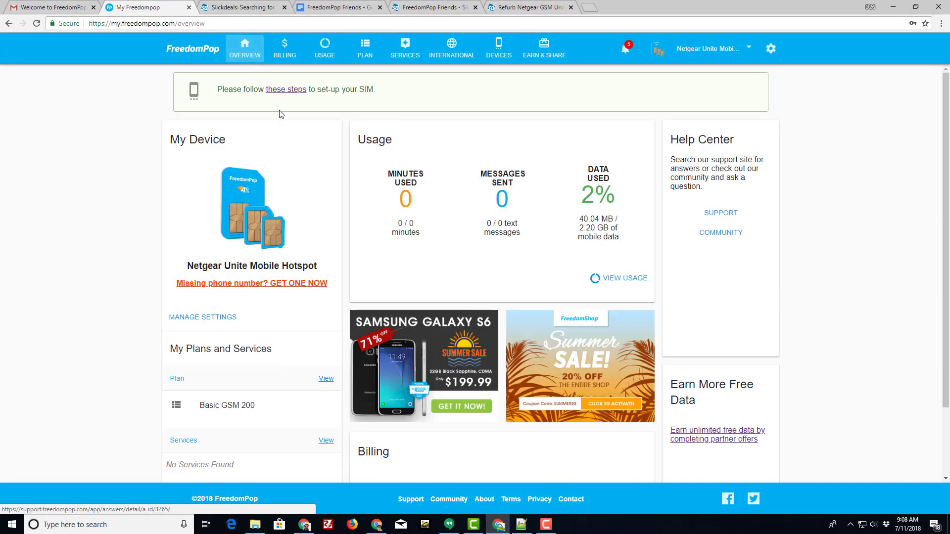